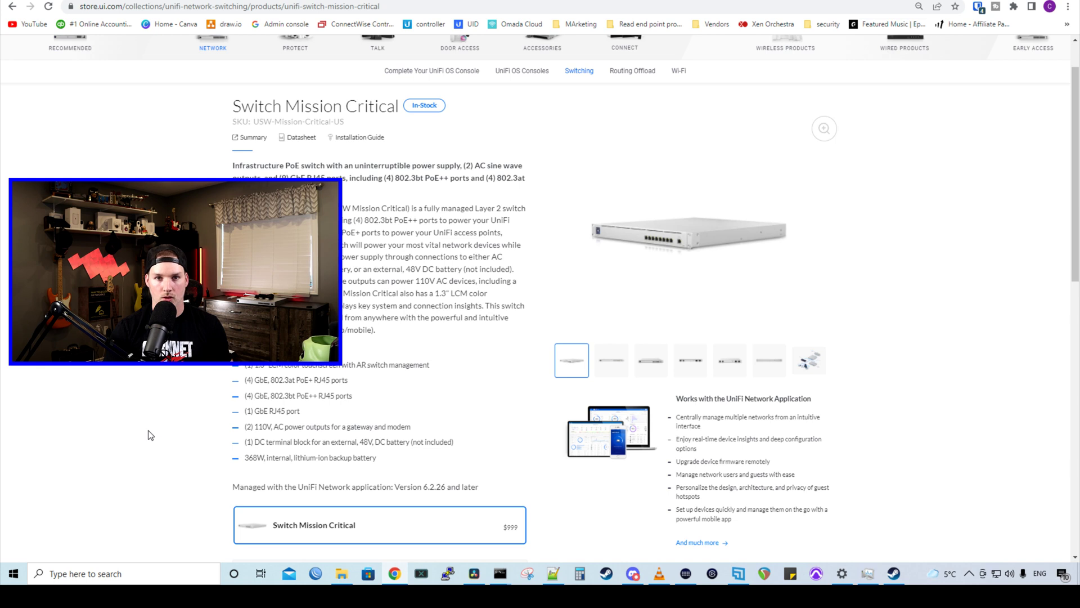
# Show the product's network diagram linking USP-Battery, Modem, USW-Mission-Critical and UDM-Pro full-screen
pyautogui.click(818, 360)
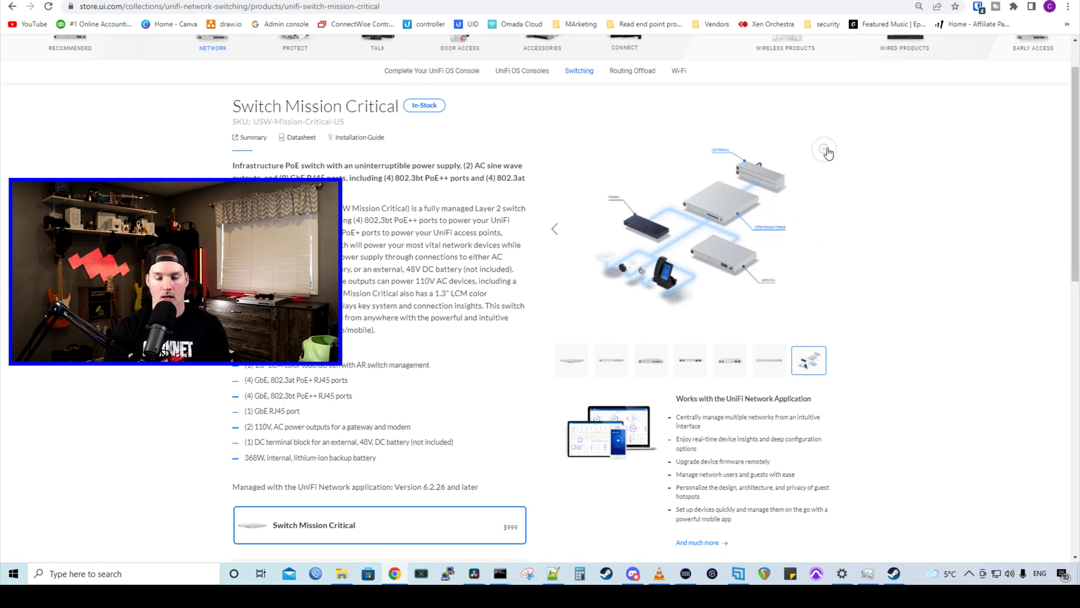
pyautogui.click(826, 151)
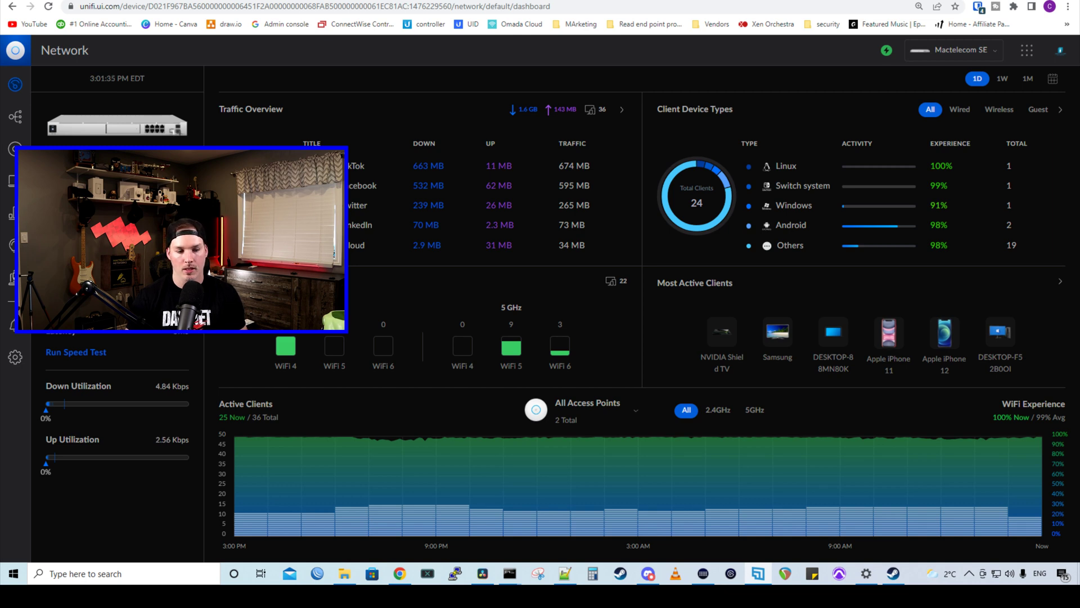
# Adopt the pending USW-Mission-Critical switch from the Devices list
pyautogui.click(15, 148)
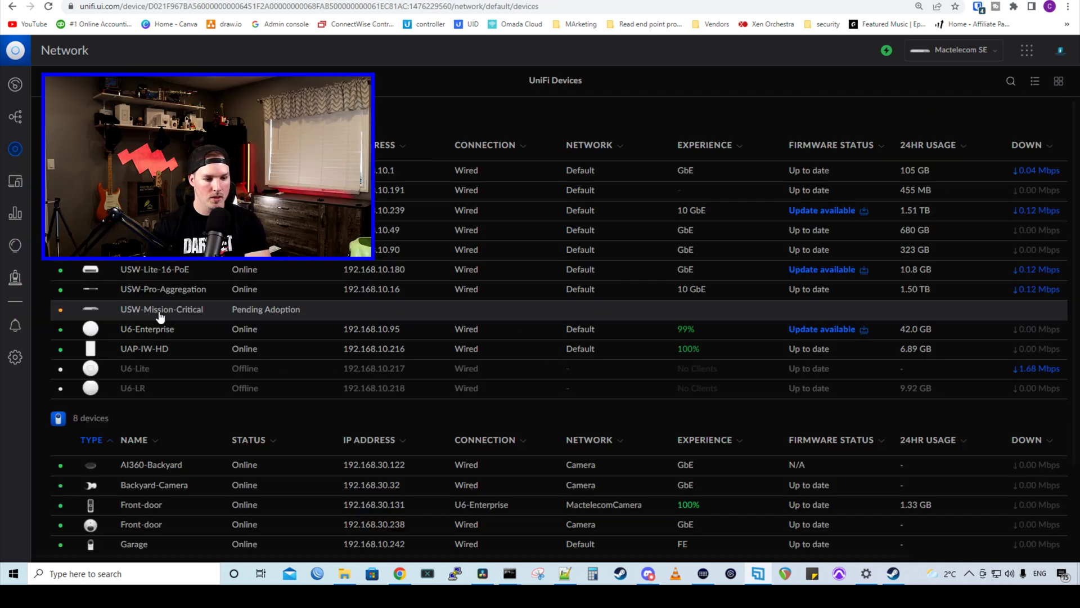
pyautogui.click(279, 315)
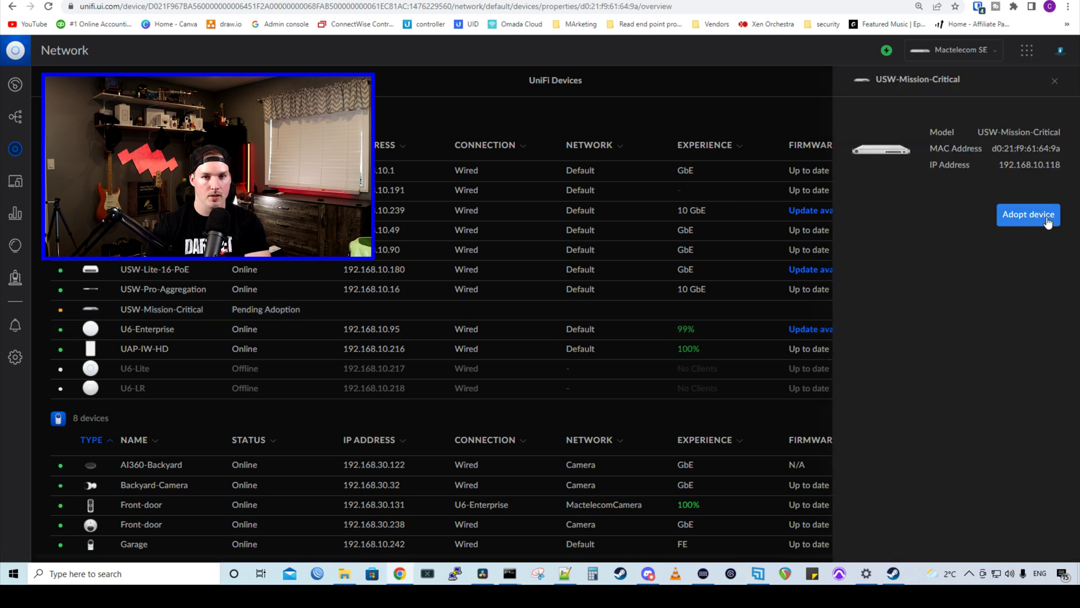
pyautogui.click(1048, 222)
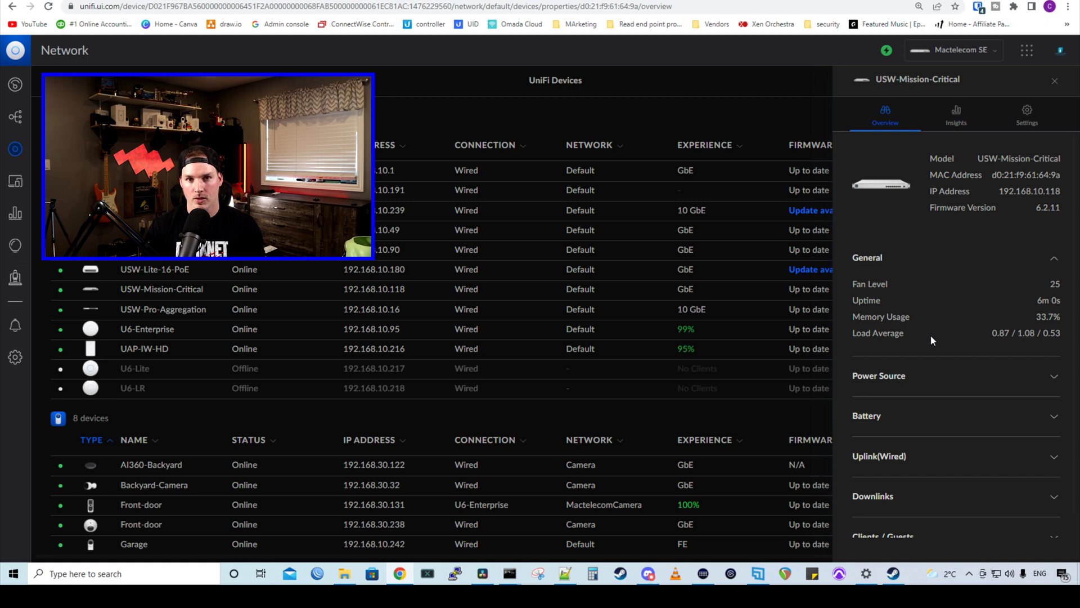
# Show the switch's AC power source and battery details, highlighting the 43% battery capacity
pyautogui.scroll(-1, 930, 336)
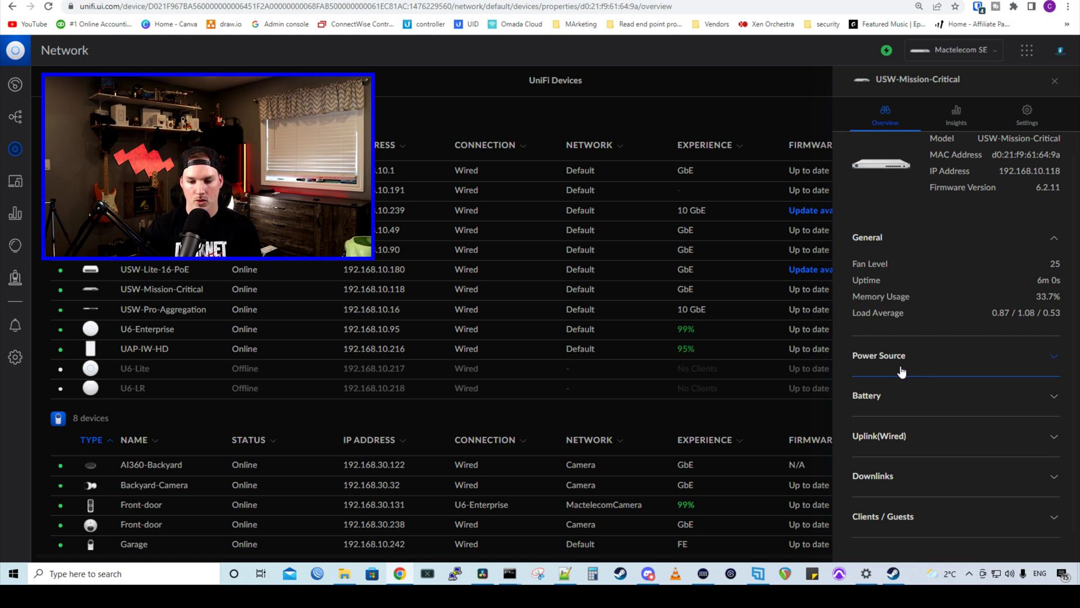
pyautogui.click(1053, 363)
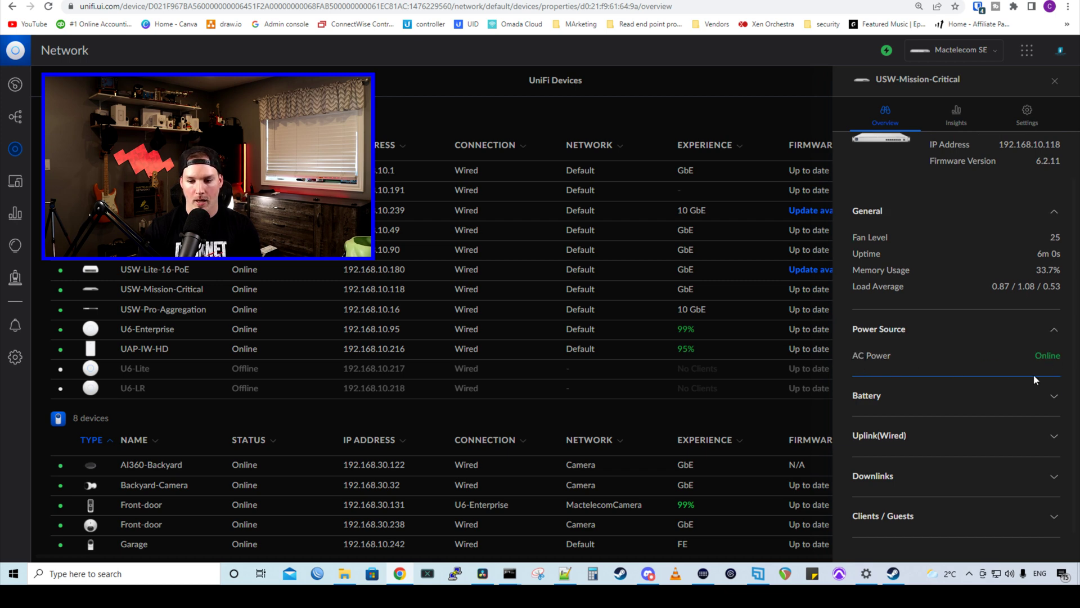
pyautogui.click(1042, 403)
pyautogui.scroll(-3, 920, 289)
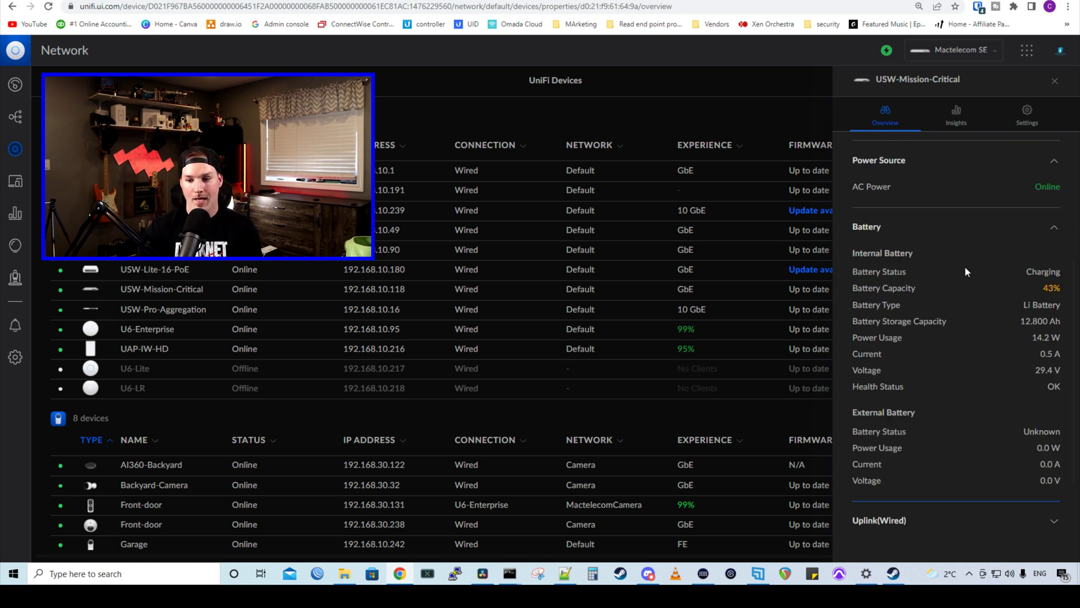
pyautogui.doubleClick(1048, 287)
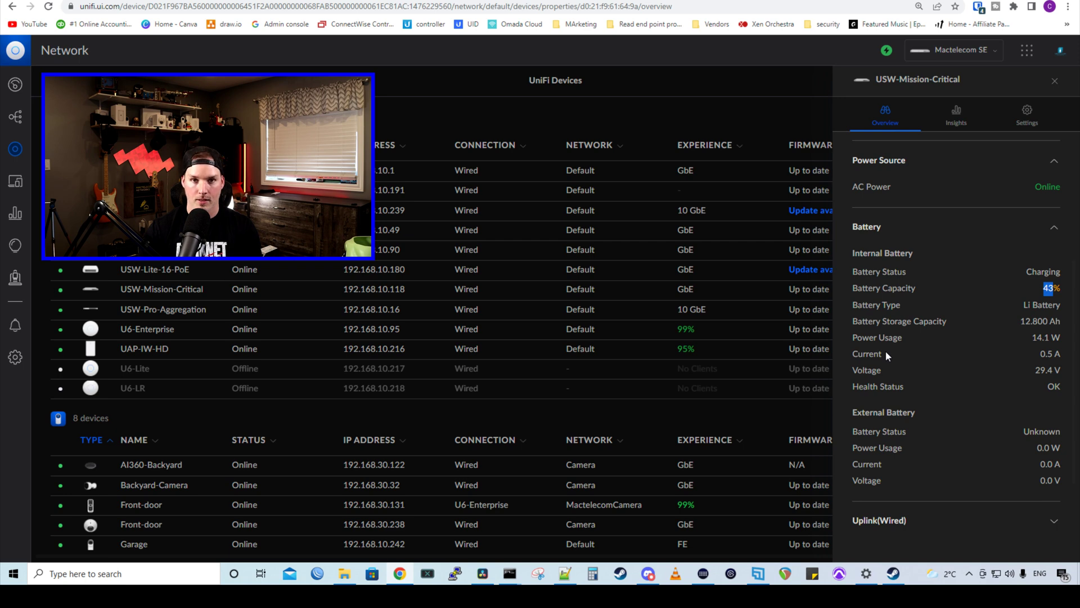
# Show the wired uplink on port 9 and the empty downlink devices list
pyautogui.scroll(-1, 886, 350)
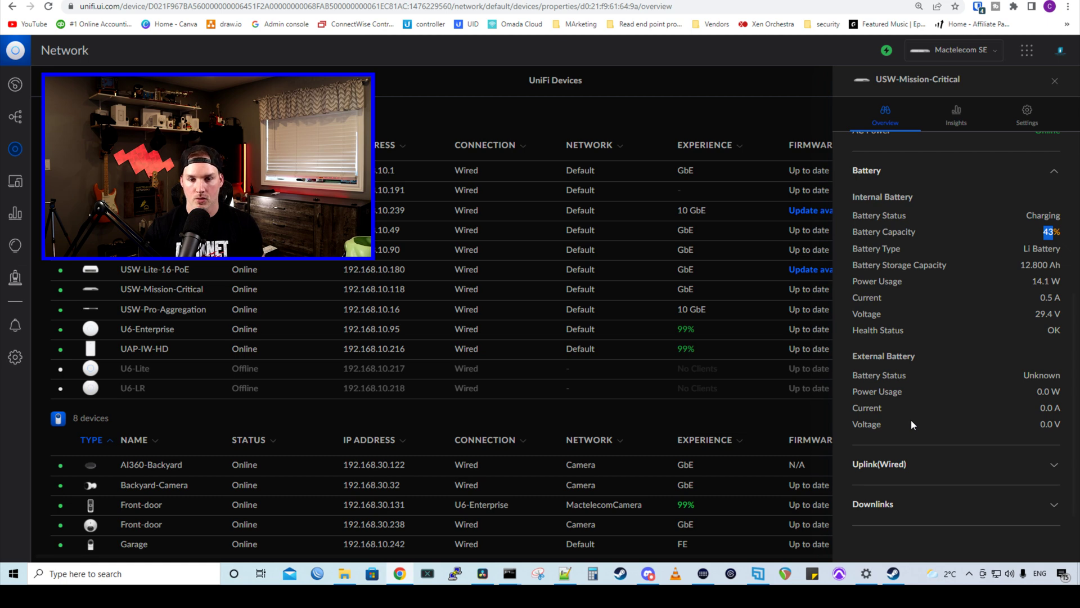
pyautogui.click(901, 463)
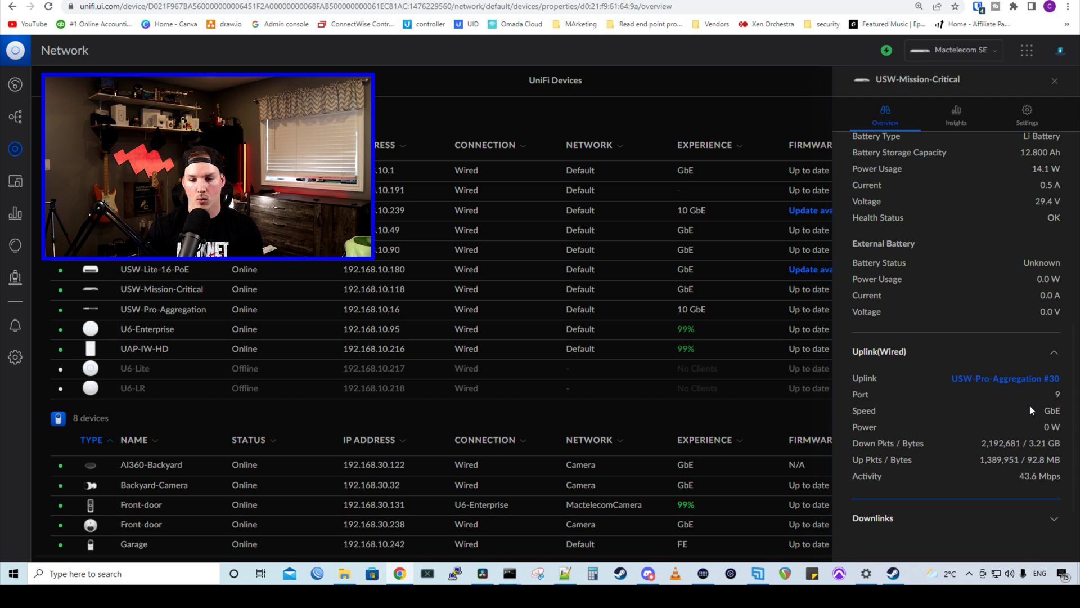
pyautogui.doubleClick(1058, 395)
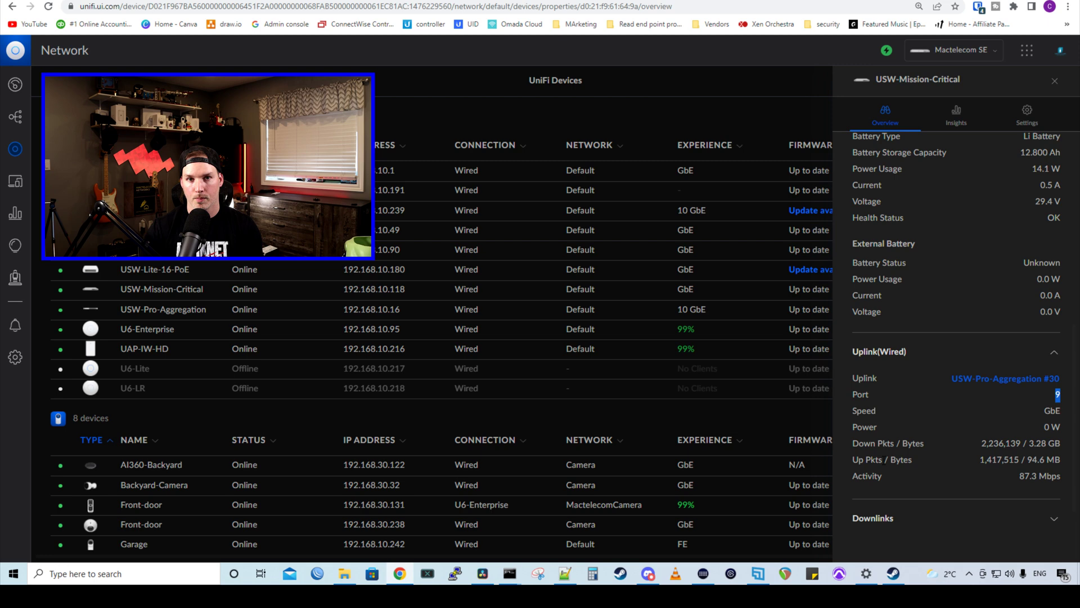
pyautogui.click(916, 517)
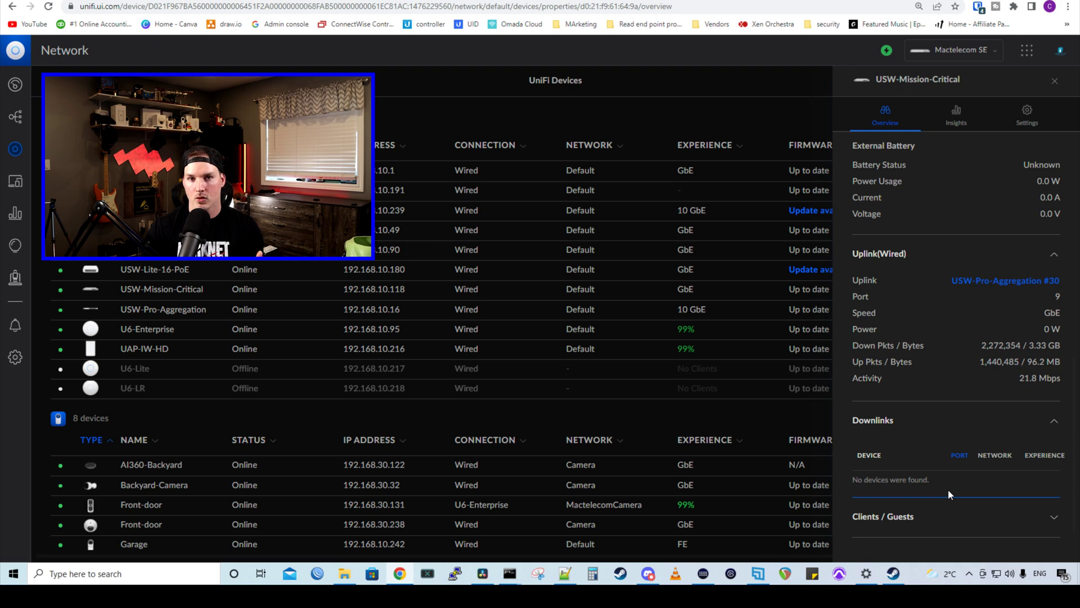
# Review power insights (26% power use, 62% outlet utilization) and CPU/memory statistics, then show Settings
pyautogui.click(957, 115)
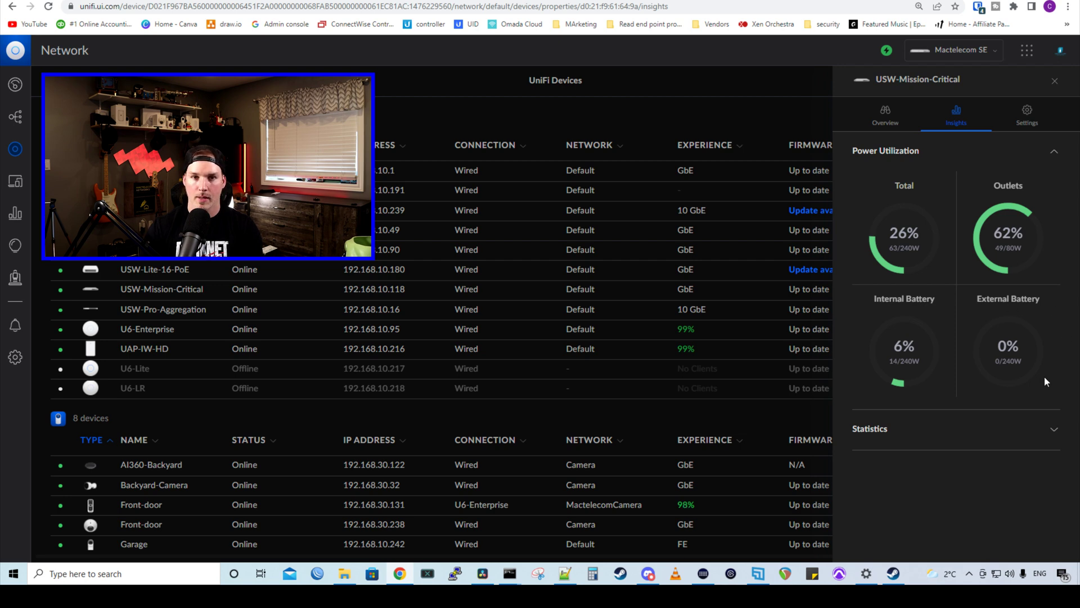
pyautogui.click(1039, 431)
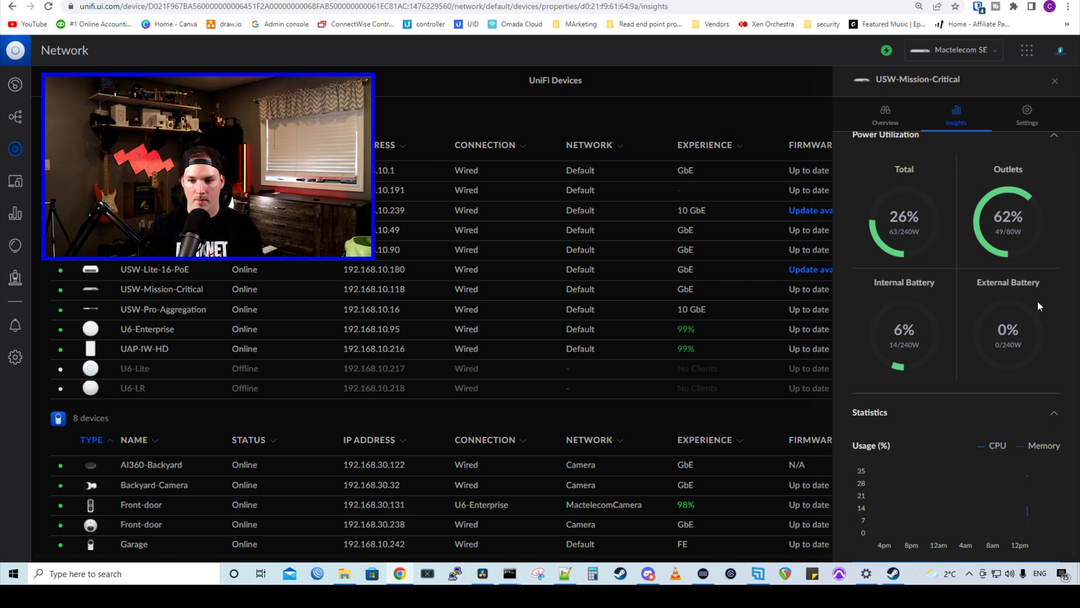
pyautogui.click(1027, 115)
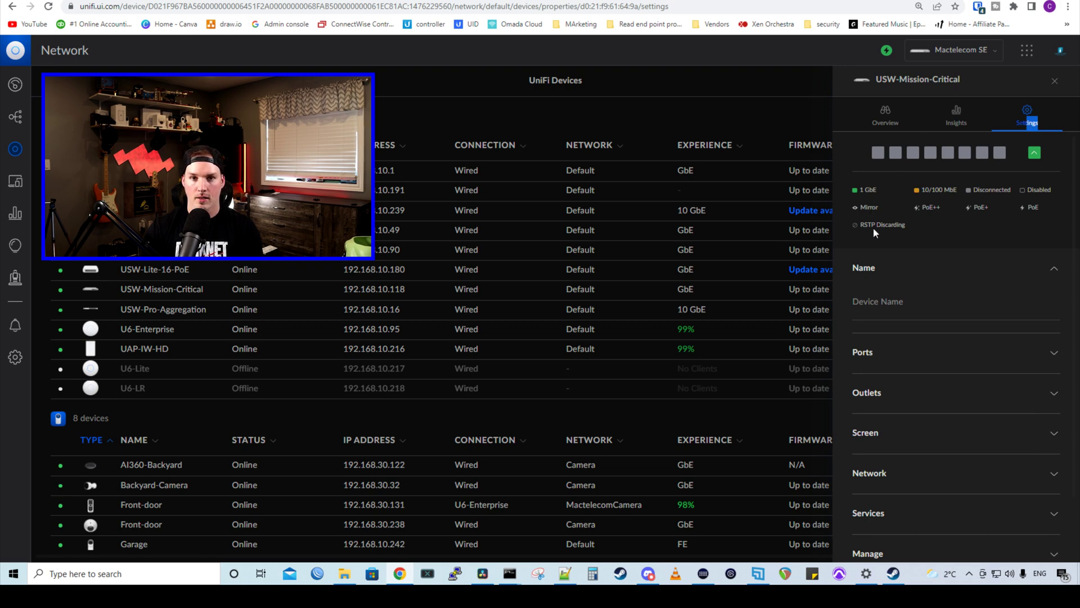
# Inspect the status of ports 1–9 and both outlets, viewing Outlet 1's settings before going back
pyautogui.scroll(-1, 933, 239)
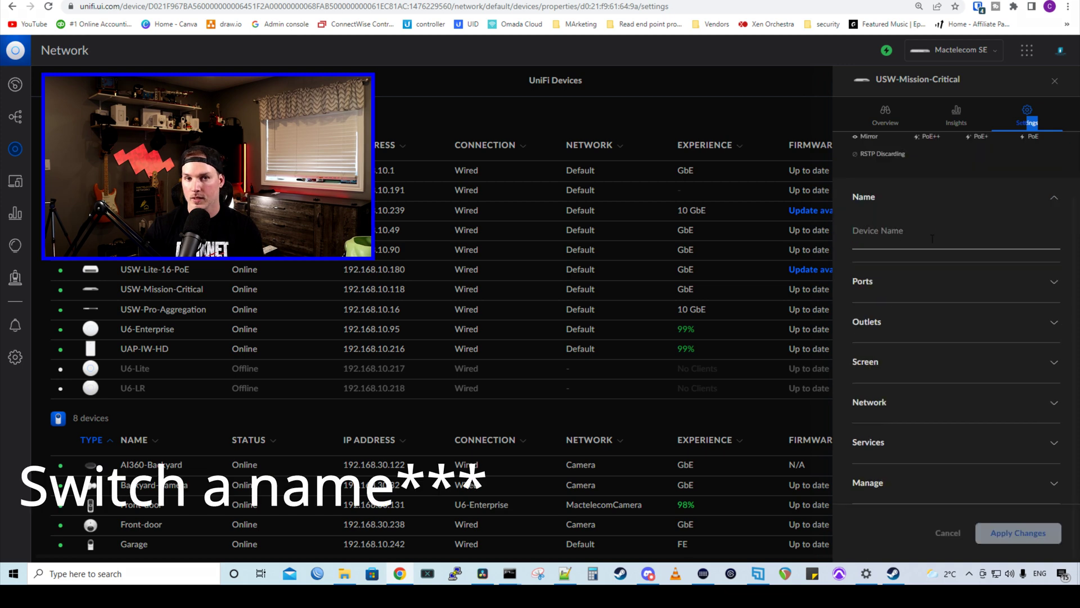
pyautogui.click(914, 280)
pyautogui.scroll(-3, 924, 284)
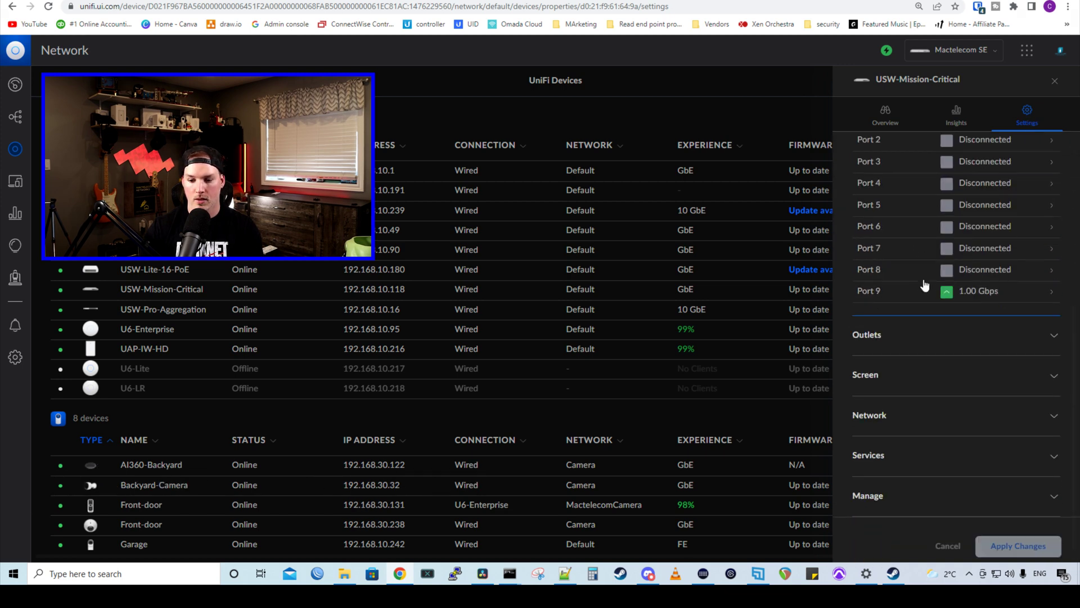
pyautogui.scroll(1, 925, 285)
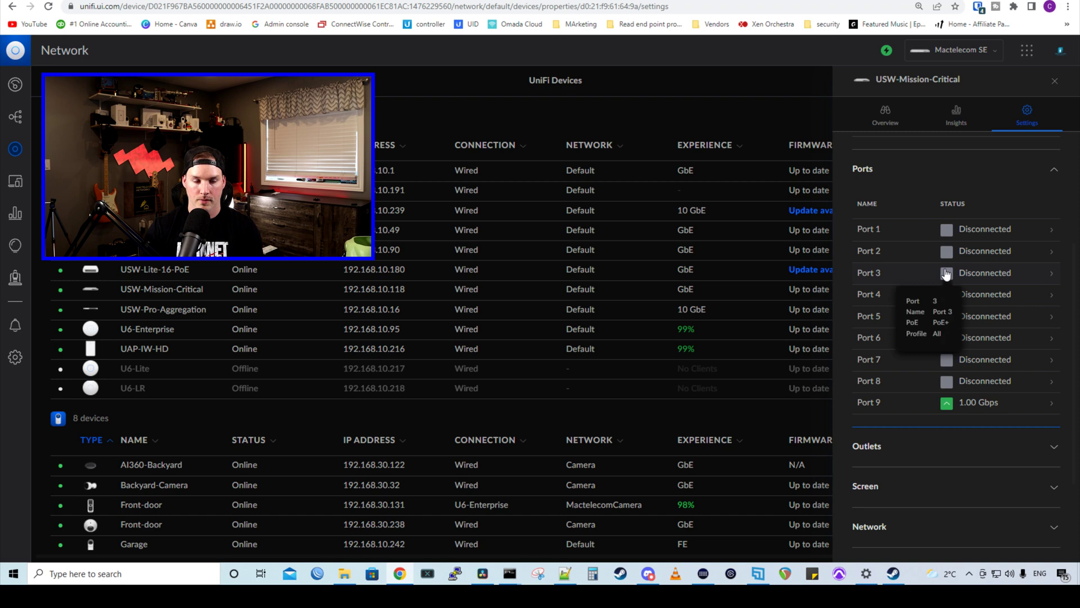
pyautogui.click(981, 403)
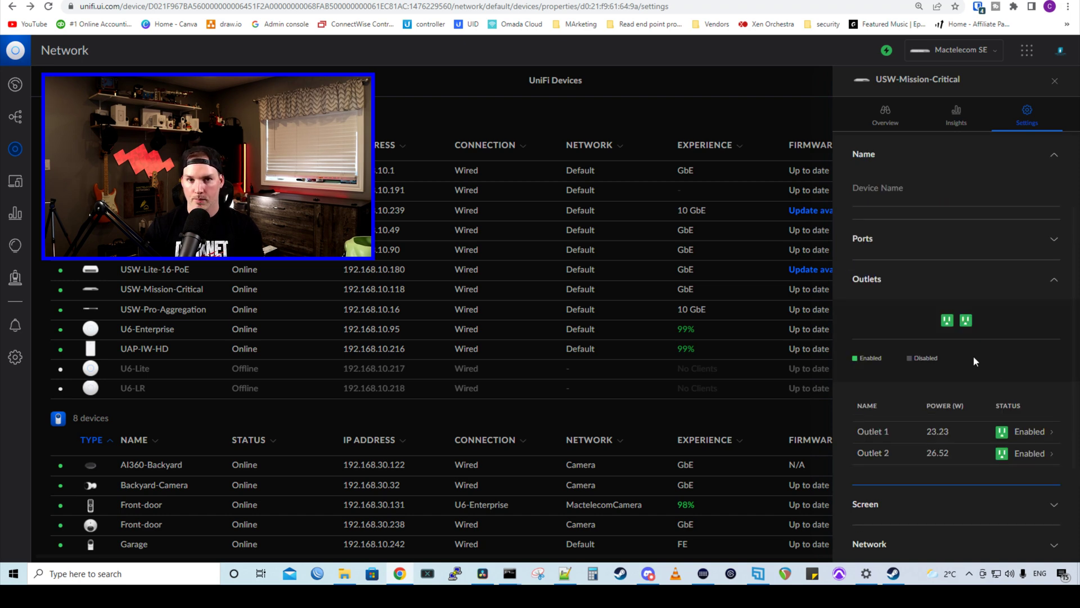
pyautogui.click(1043, 433)
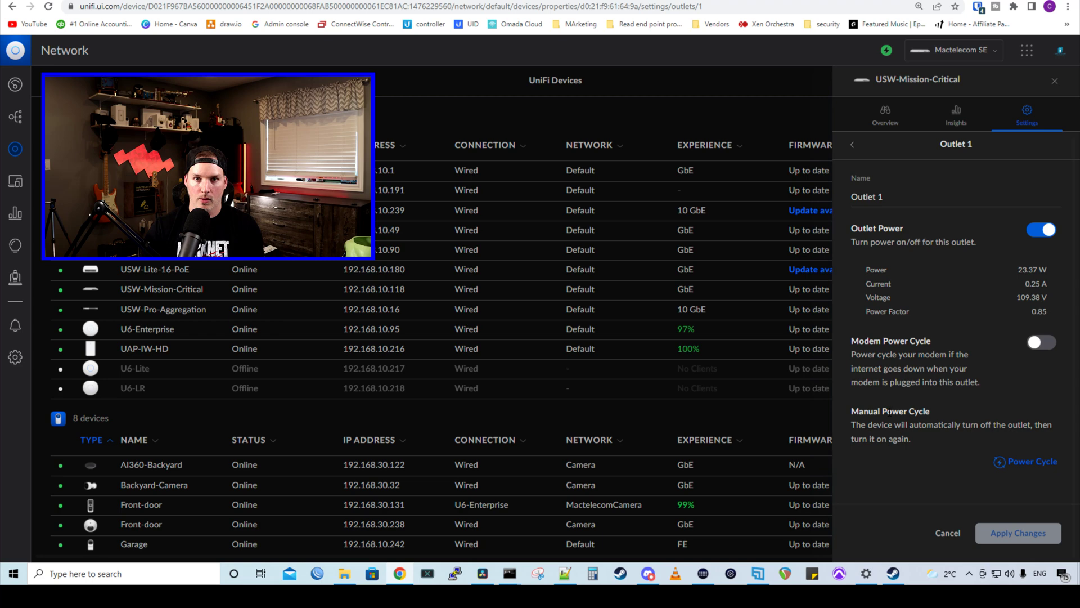
pyautogui.hotkey('alt', 'Left')
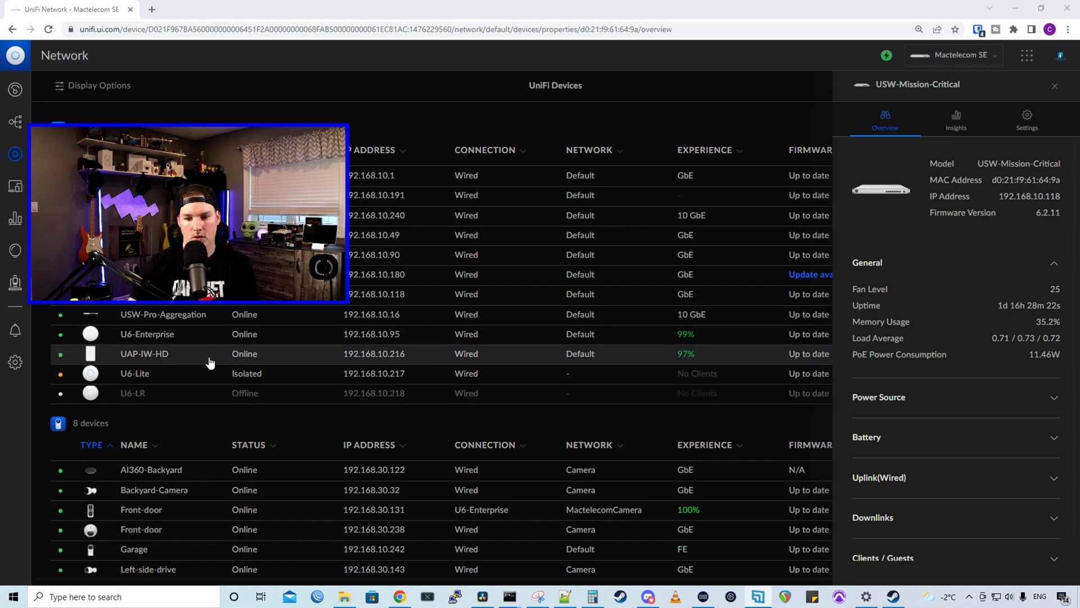
# Check the battery status, glance at the Settings port map, and return to Overview
pyautogui.click(927, 438)
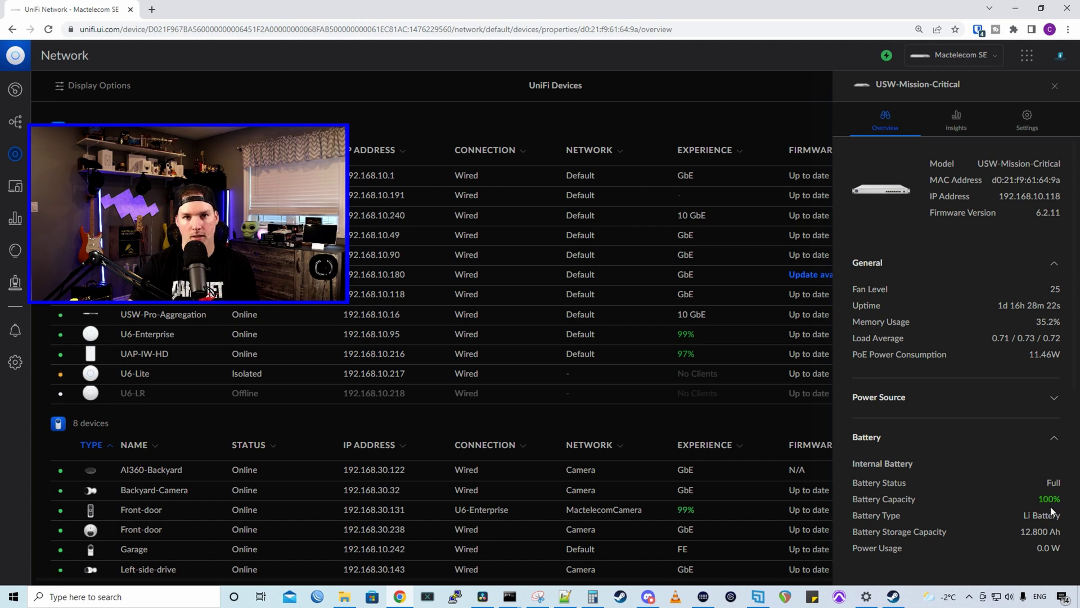
pyautogui.click(1043, 129)
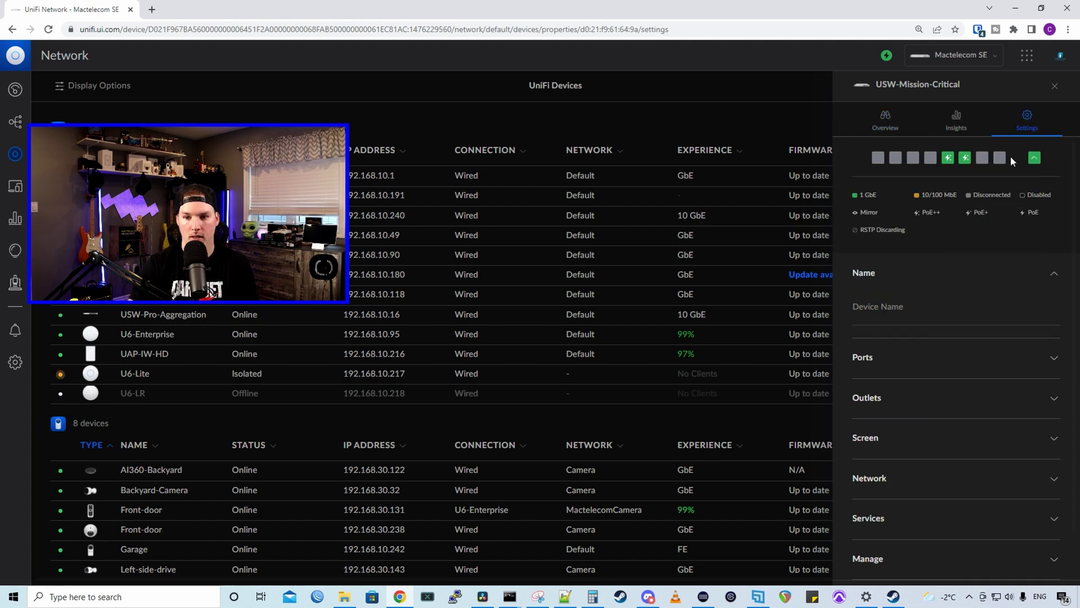
pyautogui.moveTo(944, 168)
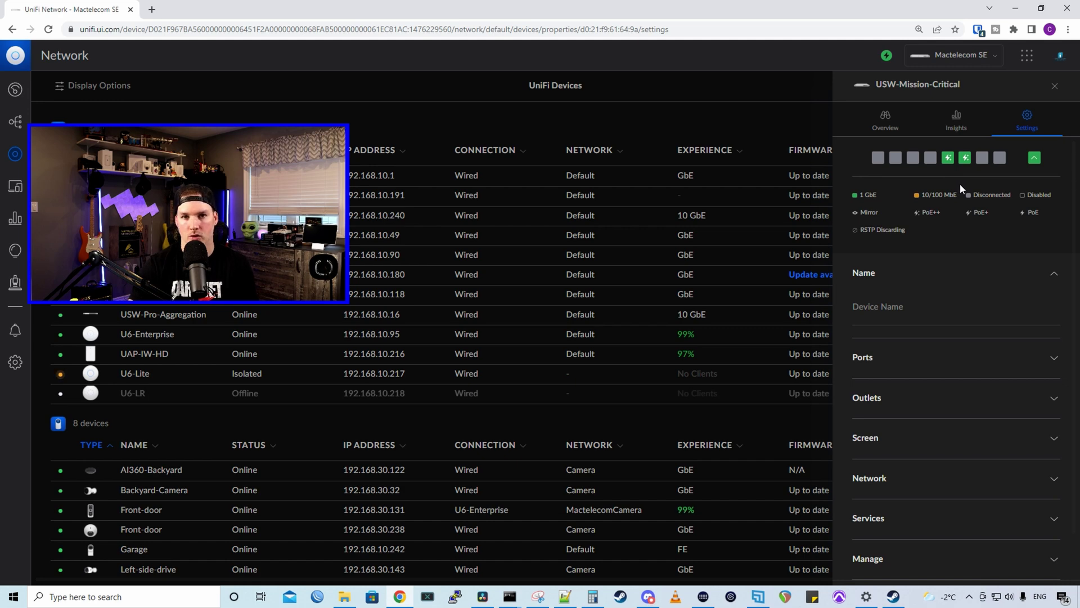
pyautogui.click(882, 139)
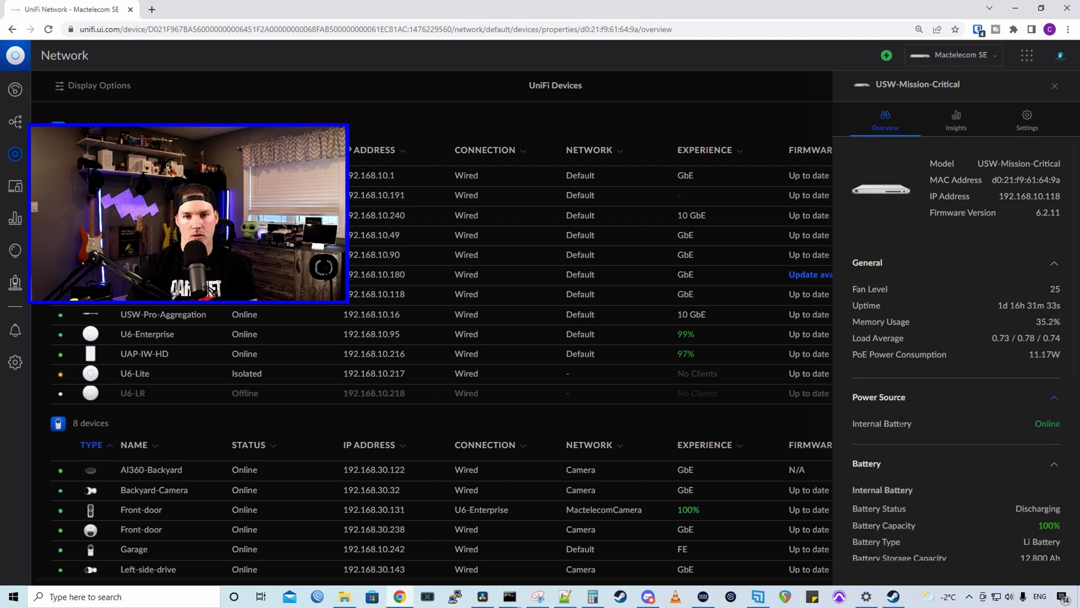
# Highlight the battery's Discharging status, now at 68% capacity drawing 83.3 W
pyautogui.scroll(-1, 917, 430)
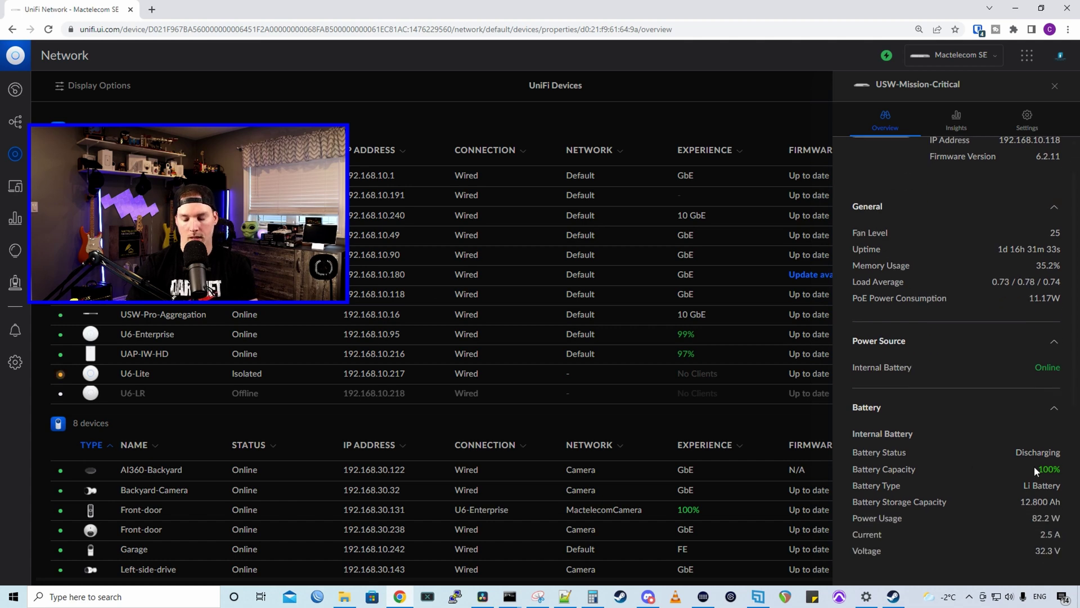
pyautogui.moveTo(1019, 453); pyautogui.dragTo(1060, 453)
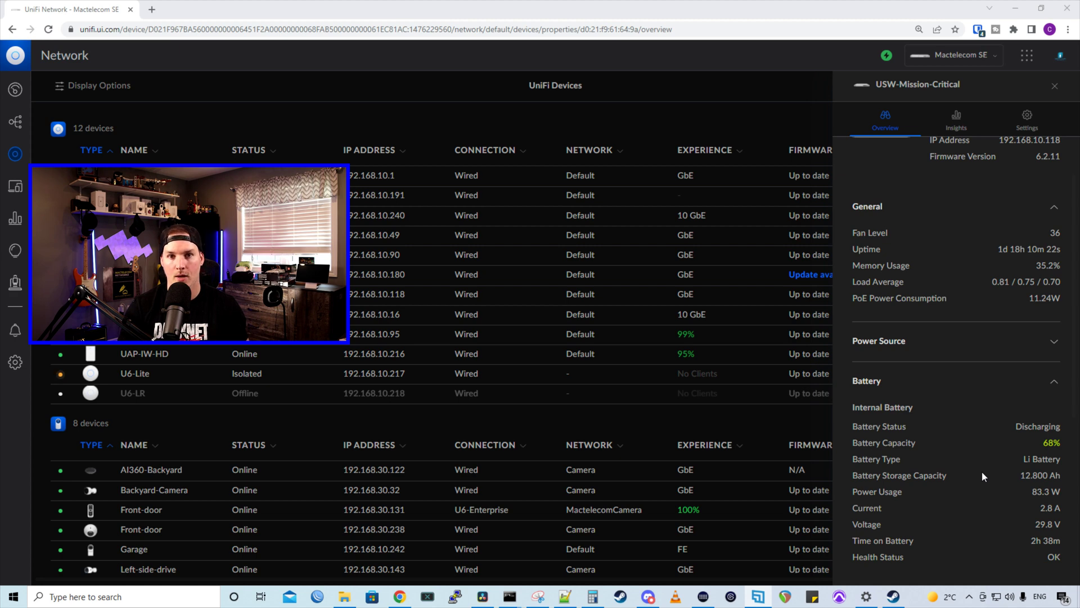
pyautogui.scroll(1, 1021, 471)
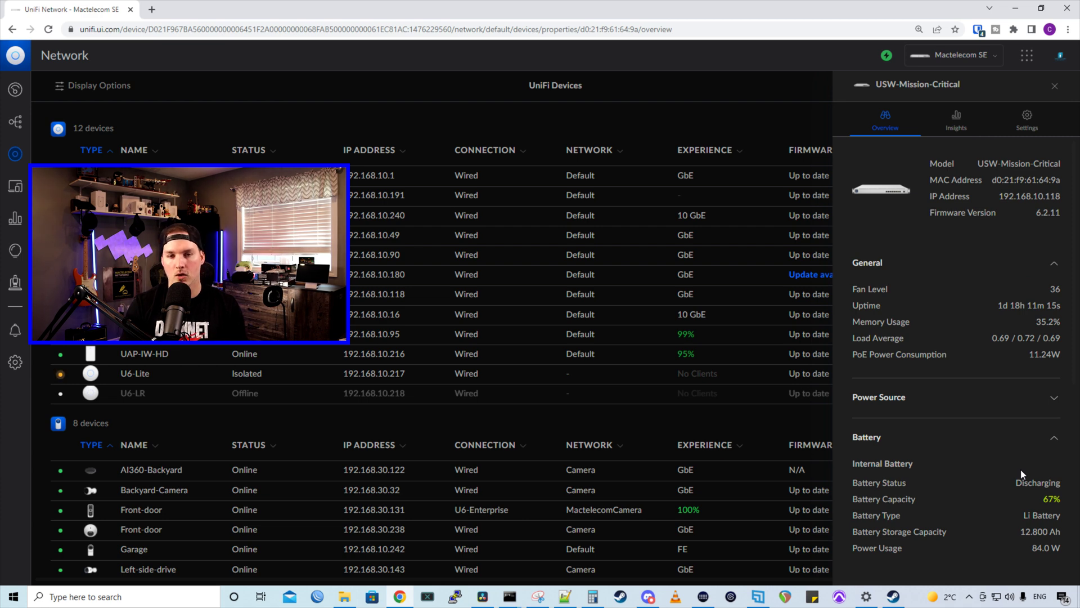